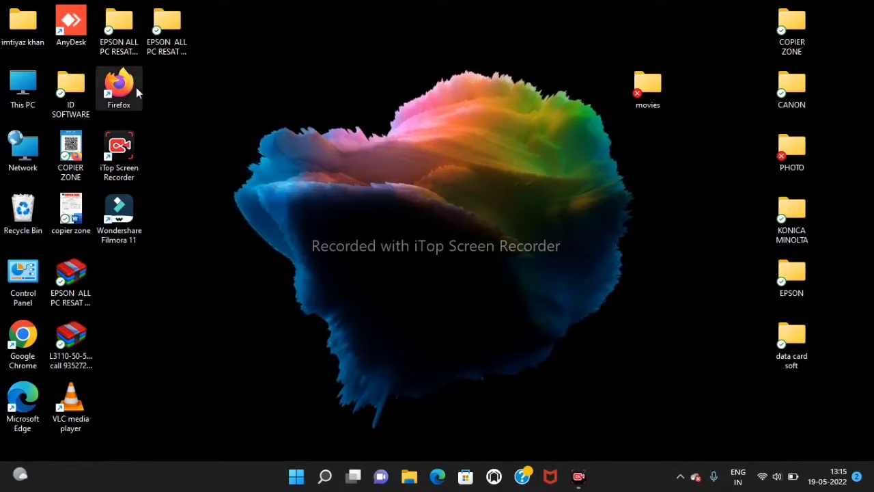
- Open Google Chrome and search Google for "canon ir2870 printer driver free download"
double_click(21, 341)
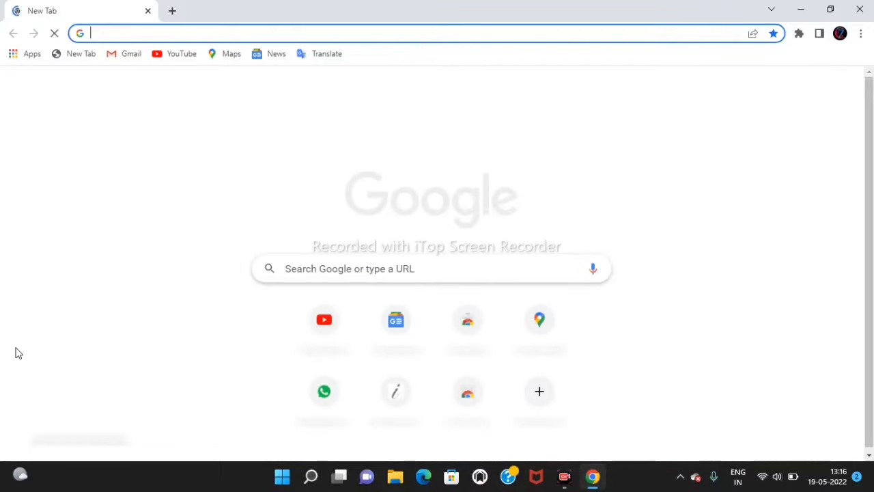
left_click(403, 274)
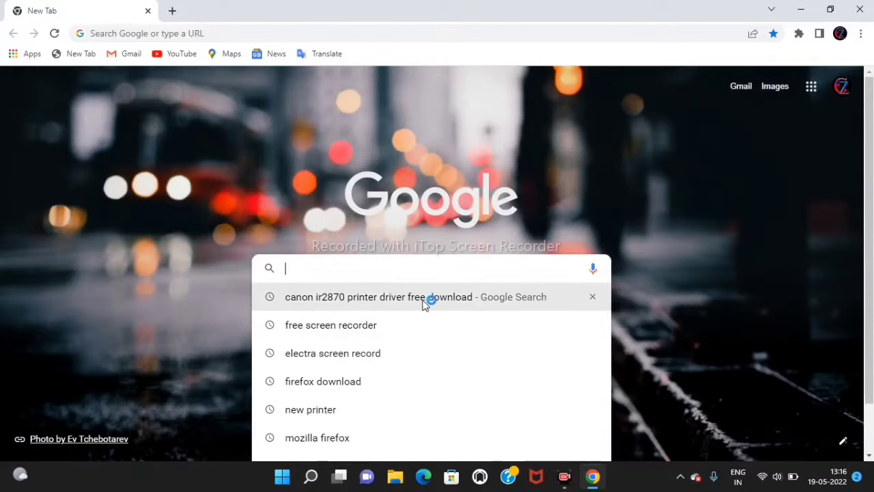
left_click(374, 303)
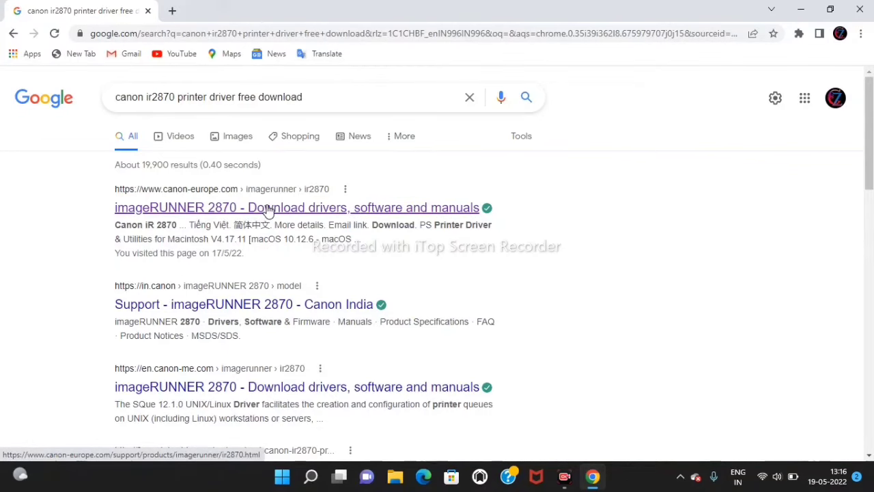
- Open the canon-europe.com imageRUNNER 2870 driver page from the search results and dismiss the survey pop-up over its drivers section
left_click(269, 210)
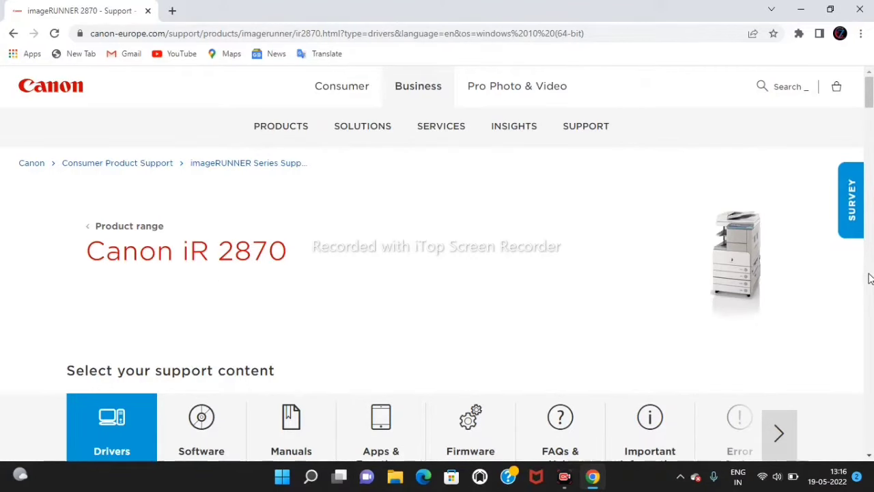
scroll(869, 278, "down", 5)
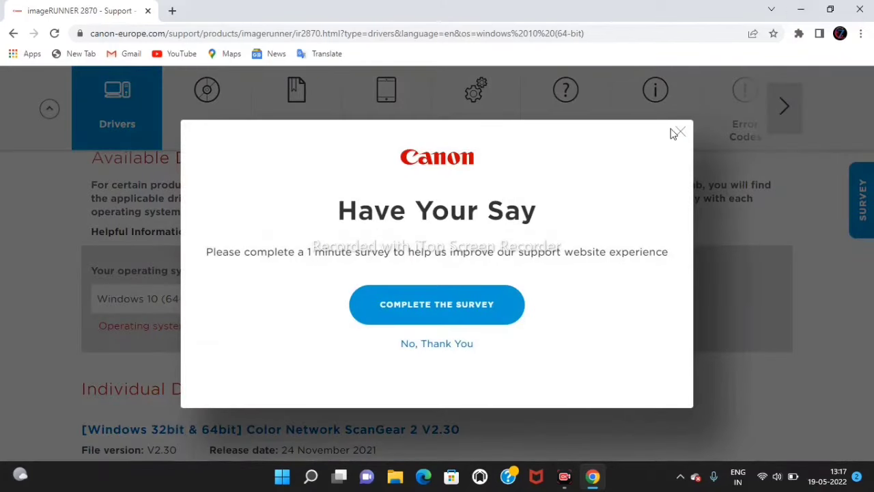
left_click(679, 132)
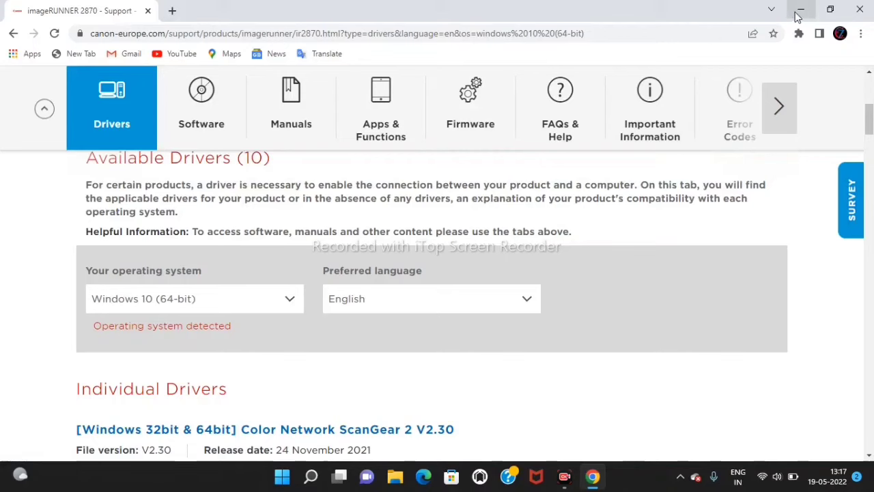
- Check the system type and Windows edition in This PC's properties, and return to the Canon driver page in Chrome
left_click(800, 11)
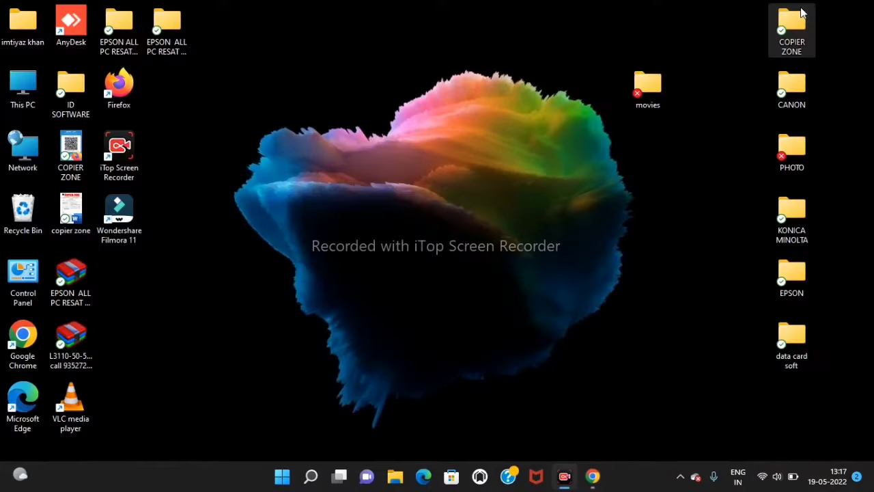
right_click(31, 102)
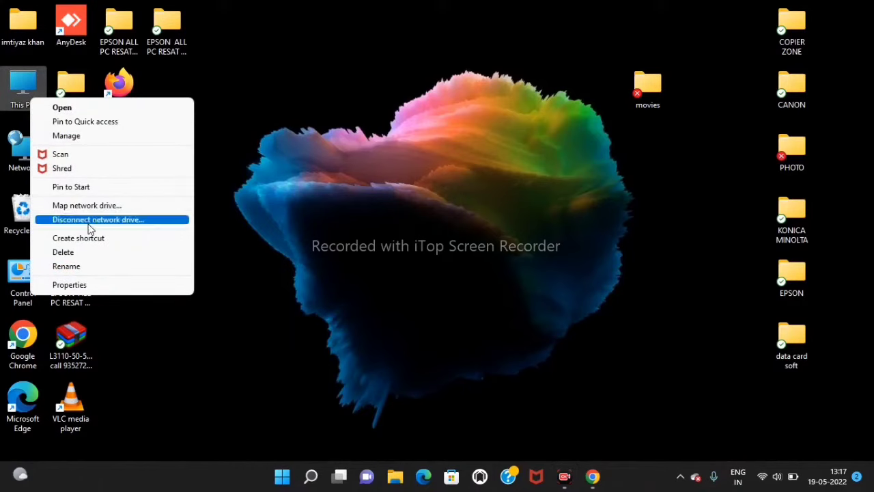
left_click(79, 285)
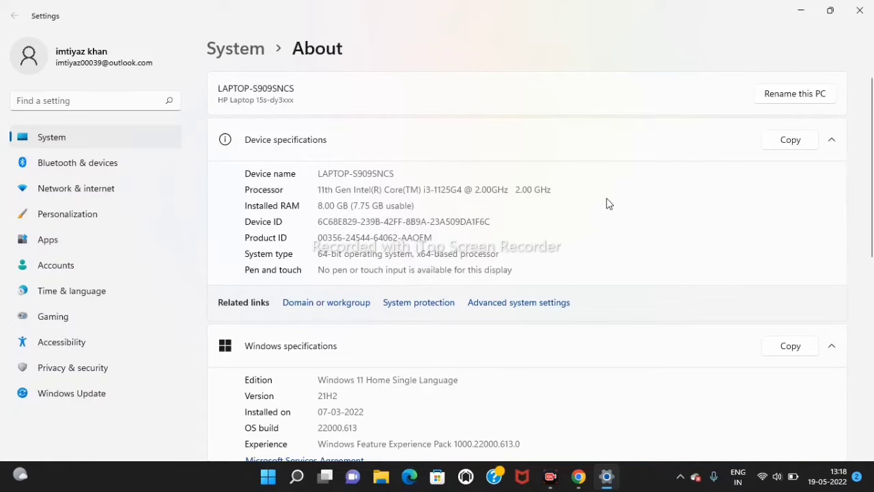
left_click(861, 11)
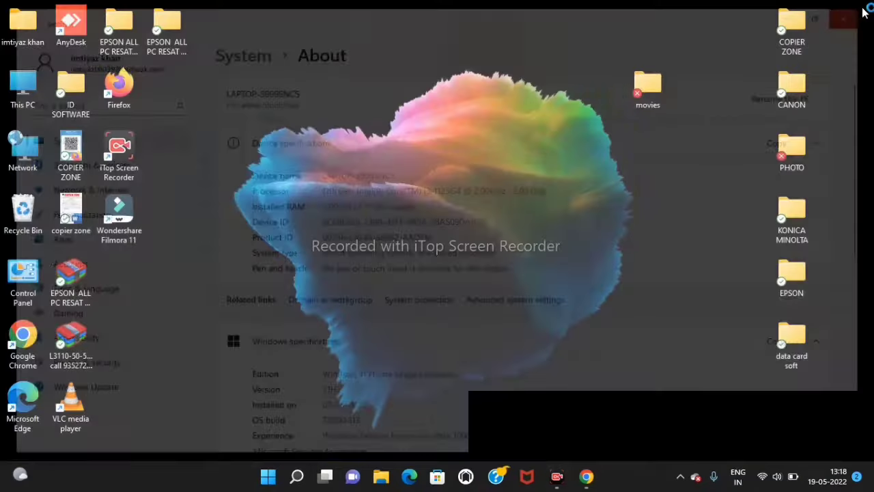
left_click(561, 480)
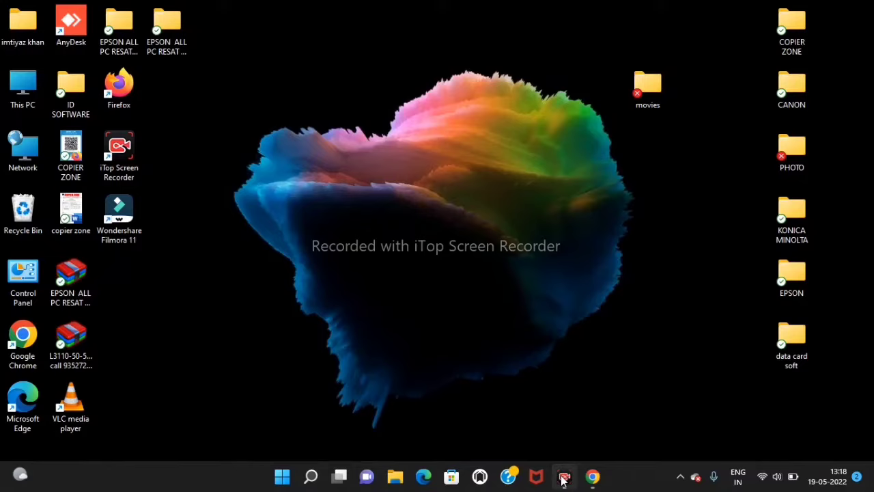
left_click(591, 478)
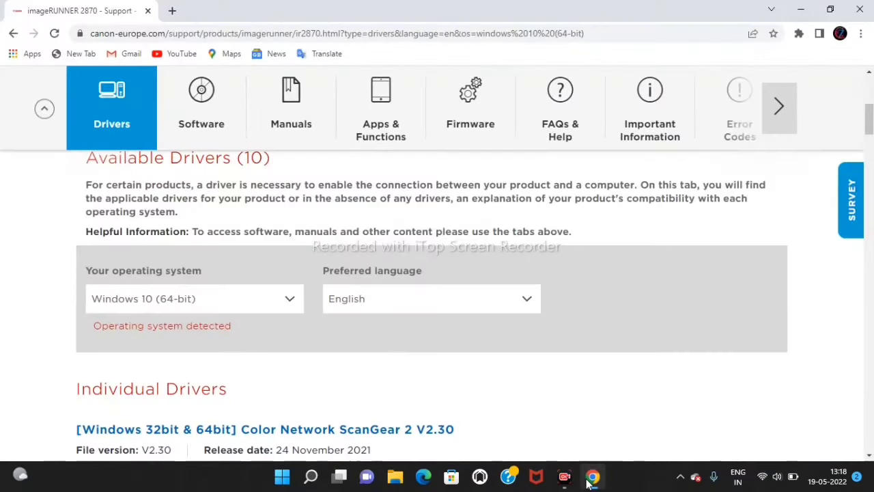
mouse_move(567, 482)
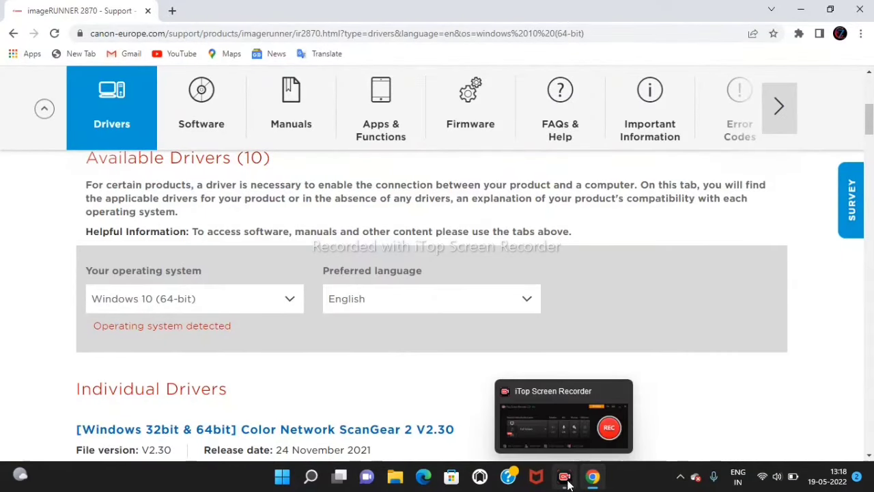
left_click(565, 477)
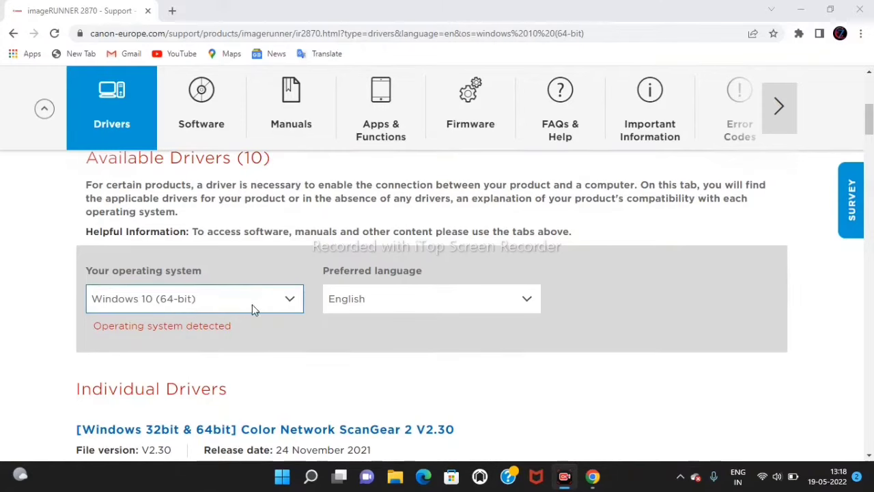
- Set the operating system for the Canon iR 2870 driver list to Windows 10 (64-bit)
left_click(287, 299)
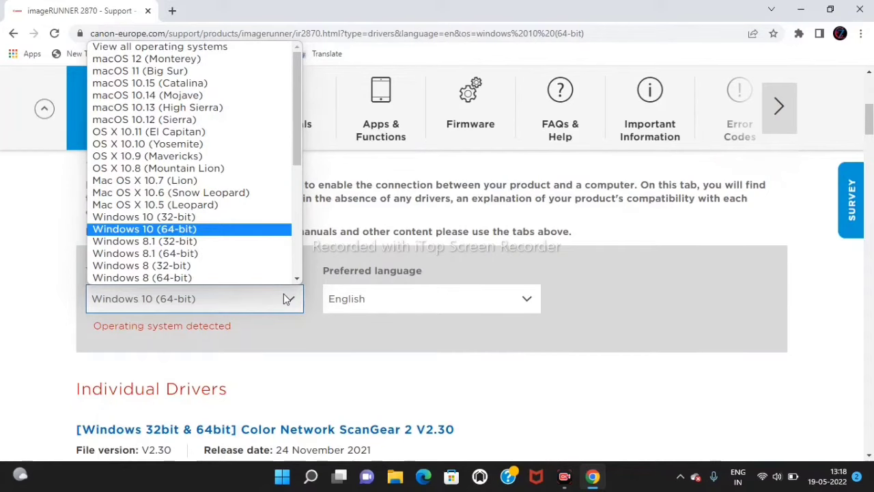
left_click(287, 299)
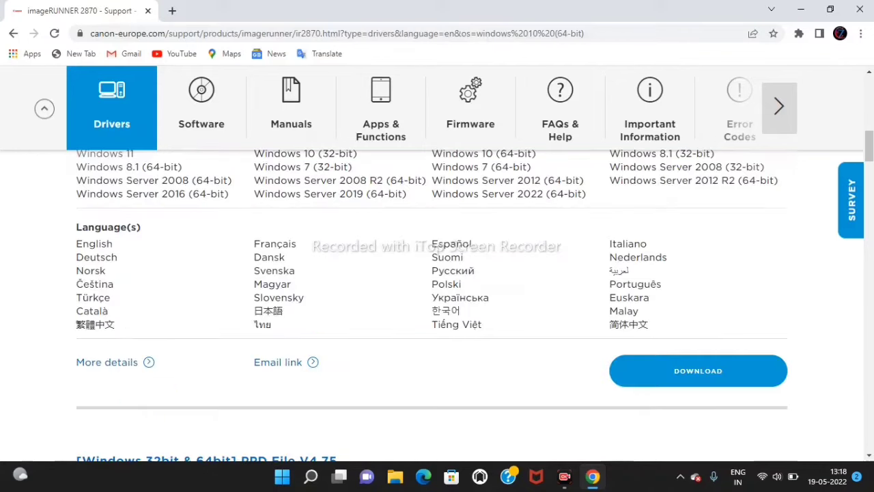
scroll(437, 273, "down", 7)
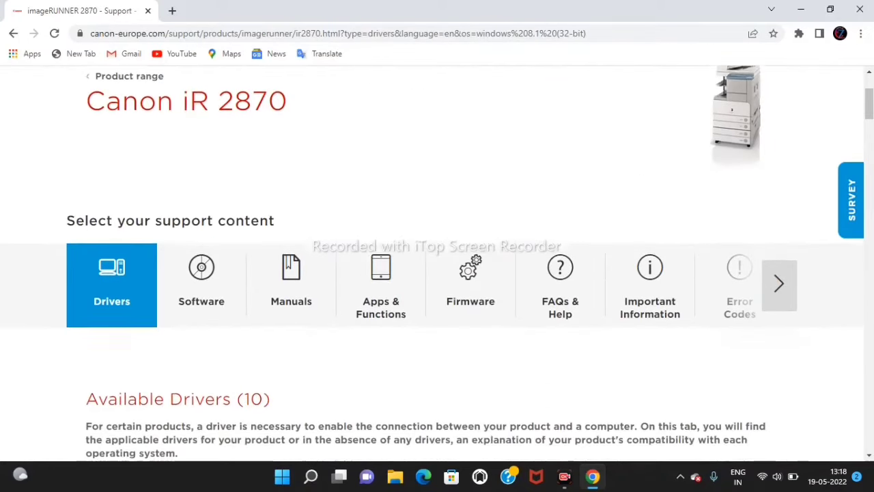
scroll(437, 293, "up", 3)
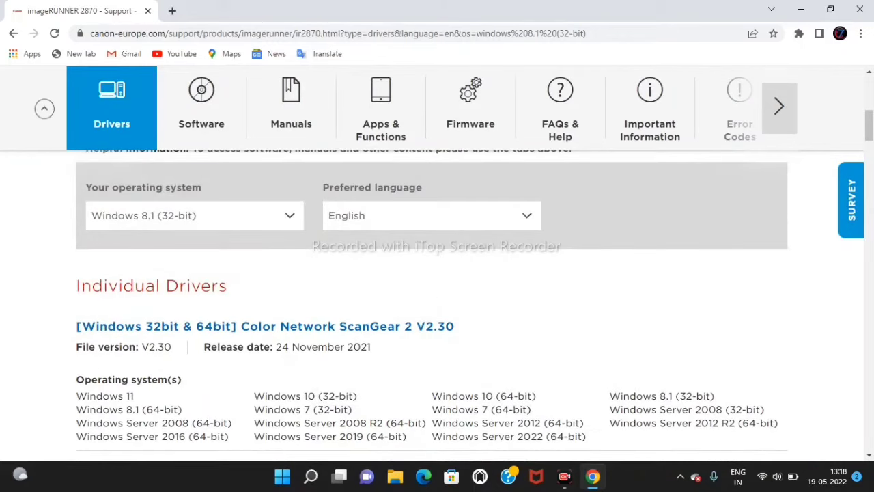
left_click(273, 215)
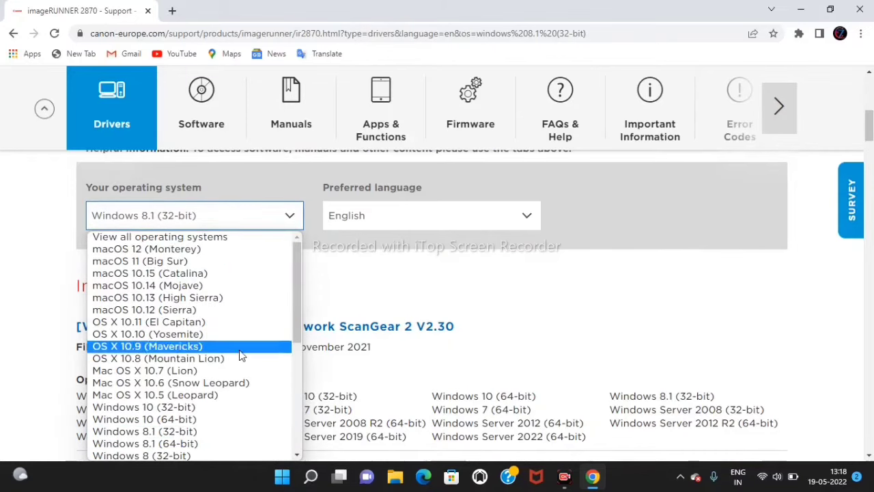
left_click(194, 419)
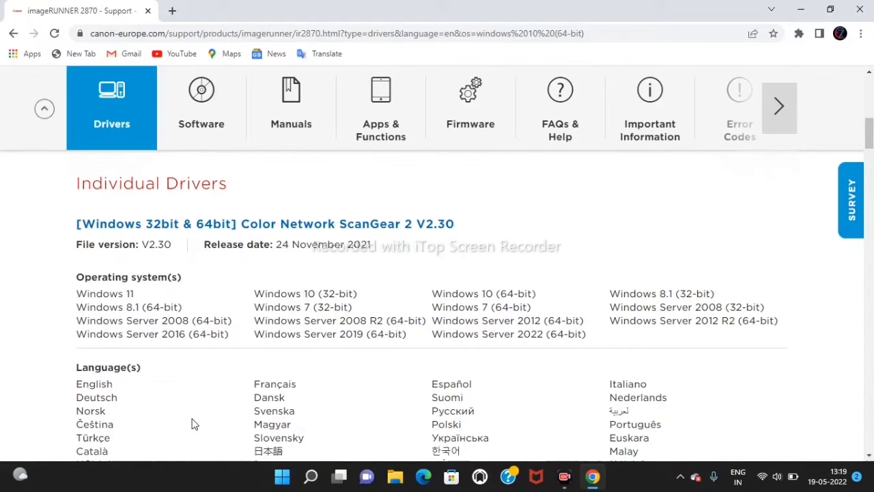
- Download the [Windows 32bit & 64bit] PCL6 Printer Driver V15.00 from the individual drivers list, accepting the software license agreement
scroll(192, 424, "down", 2)
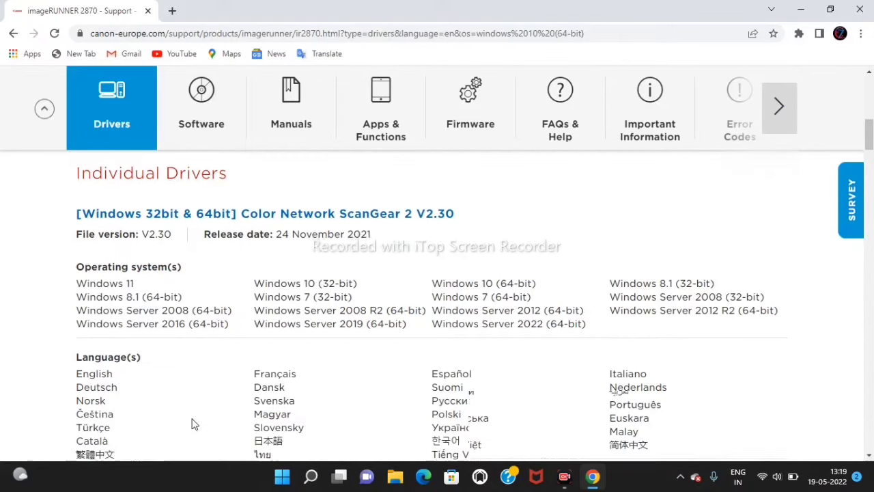
scroll(192, 423, "down", 1)
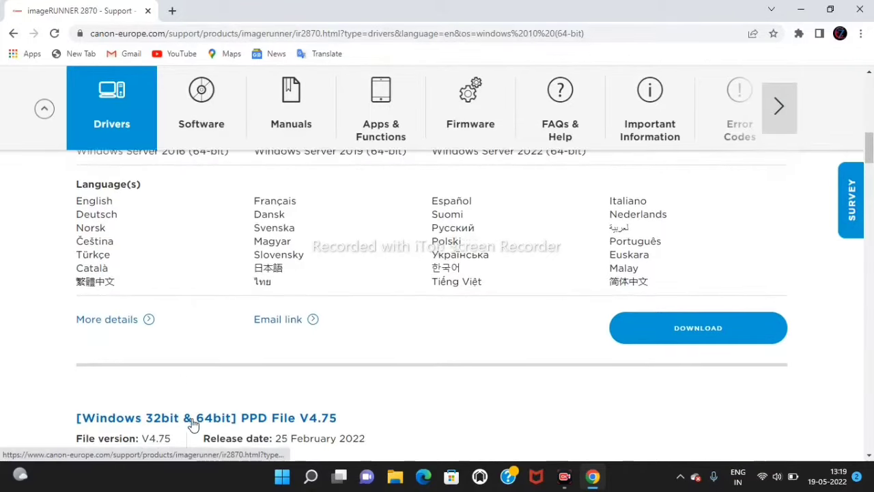
scroll(192, 424, "down", 2)
scroll(192, 424, "down", 1)
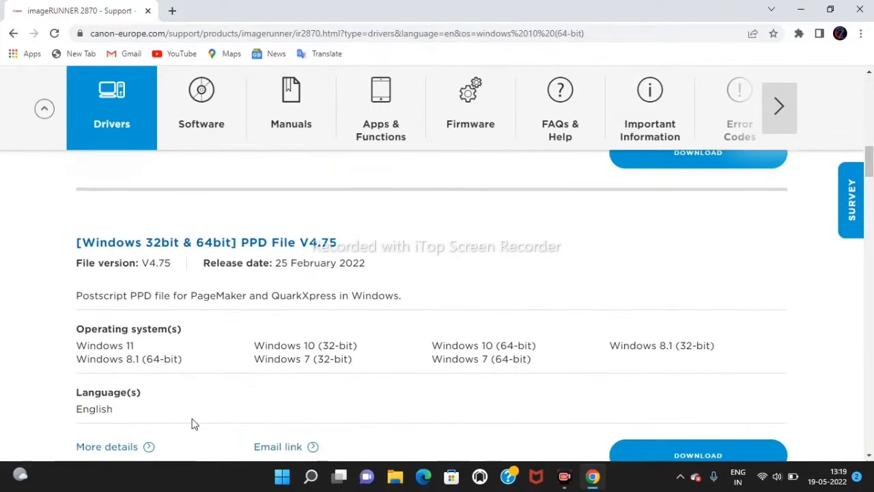
scroll(192, 424, "down", 3)
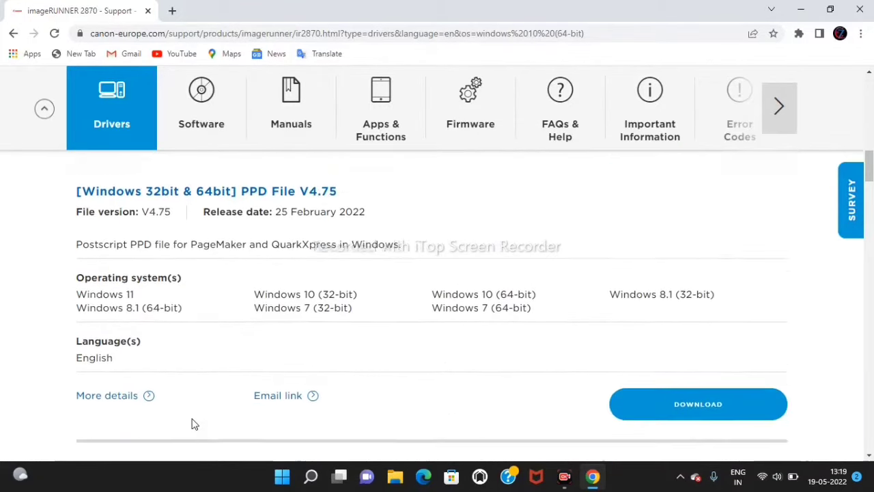
scroll(192, 424, "down", 1)
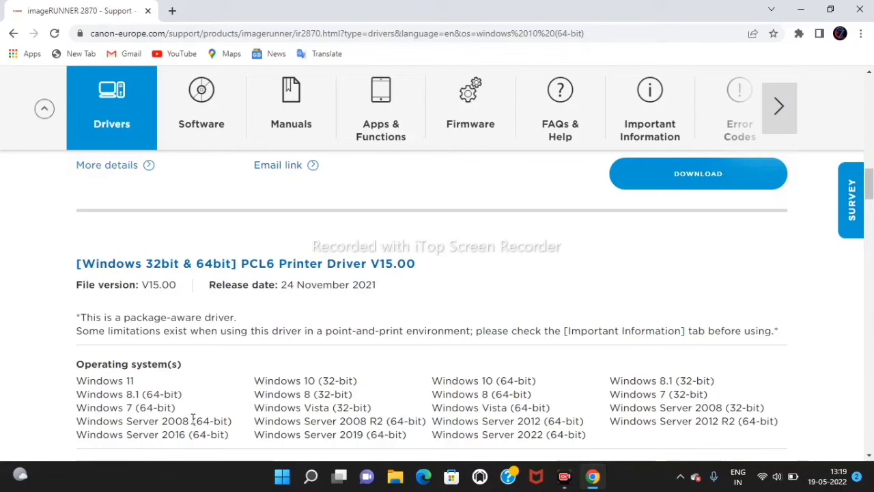
scroll(193, 422, "down", 3)
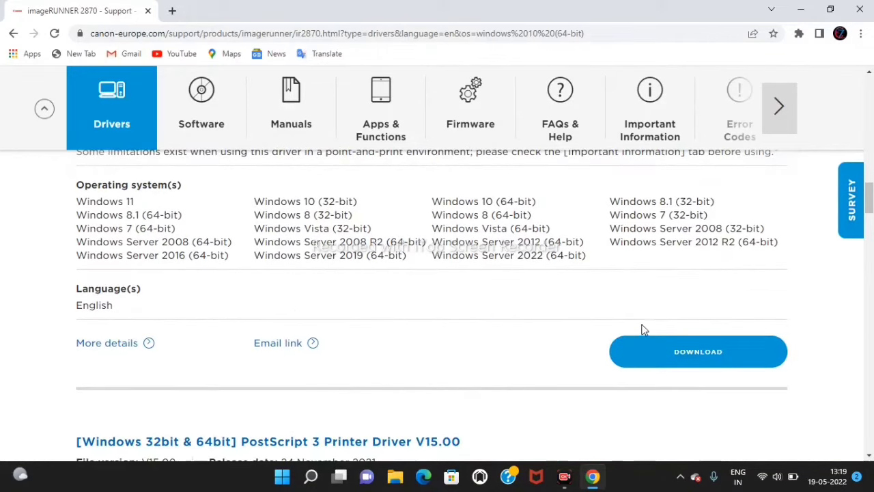
left_click(649, 357)
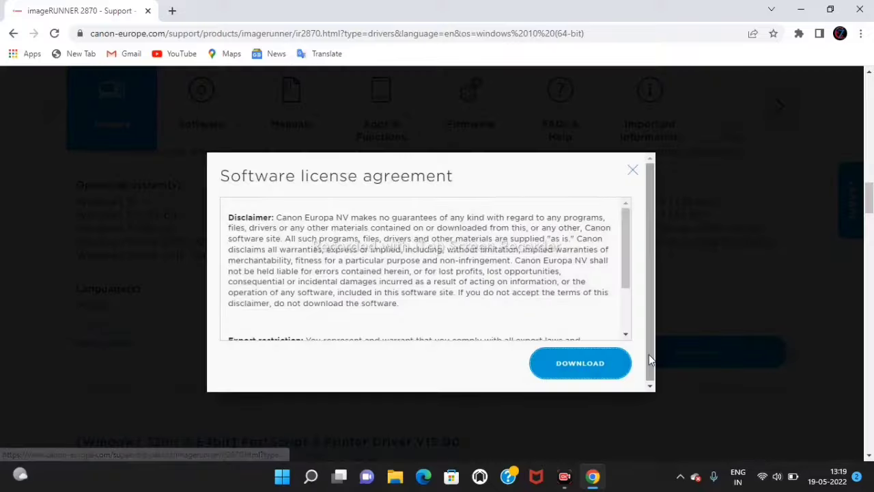
left_click(580, 363)
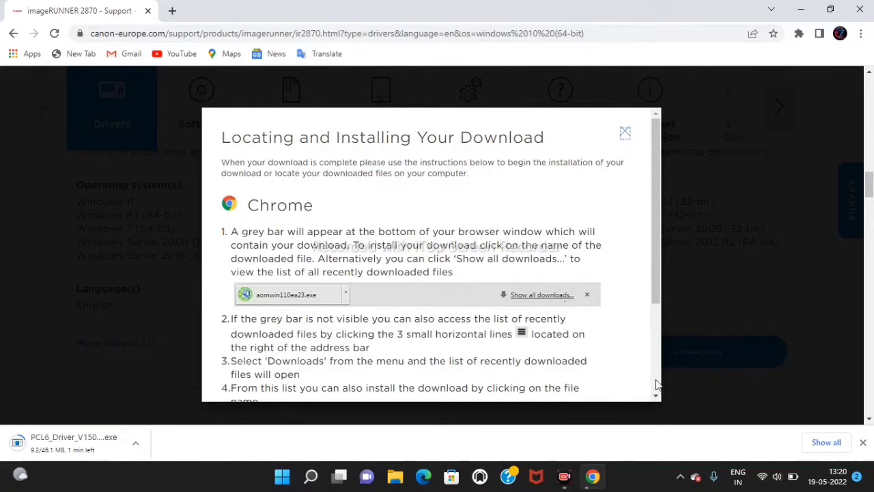
- Look through the Chrome instructions for locating and installing the download, and close them
scroll(660, 401, "down", 2)
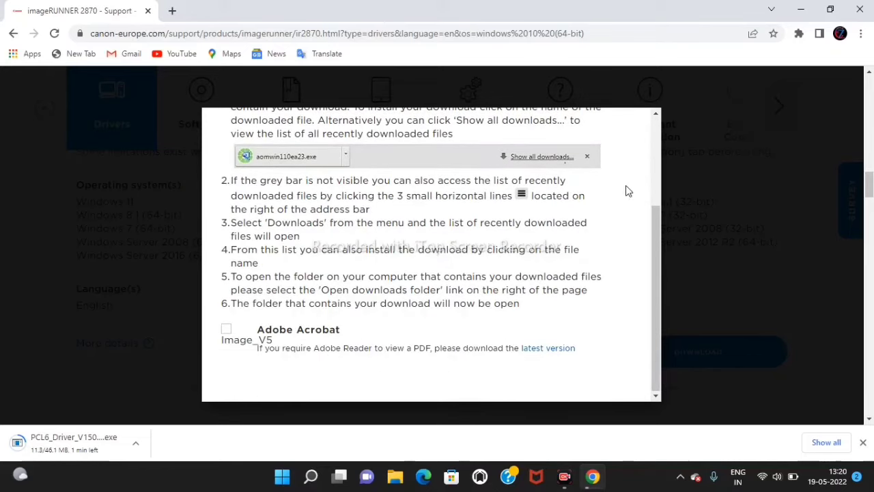
scroll(655, 116, "up", 2)
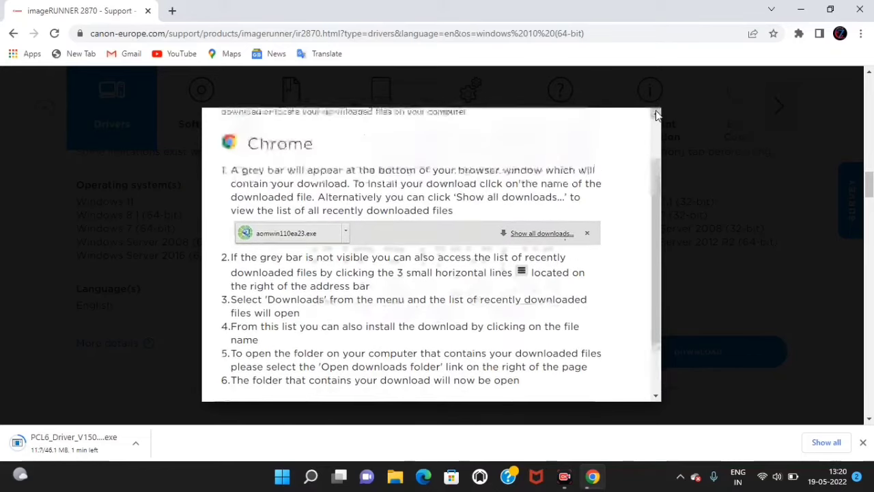
scroll(655, 116, "up", 1)
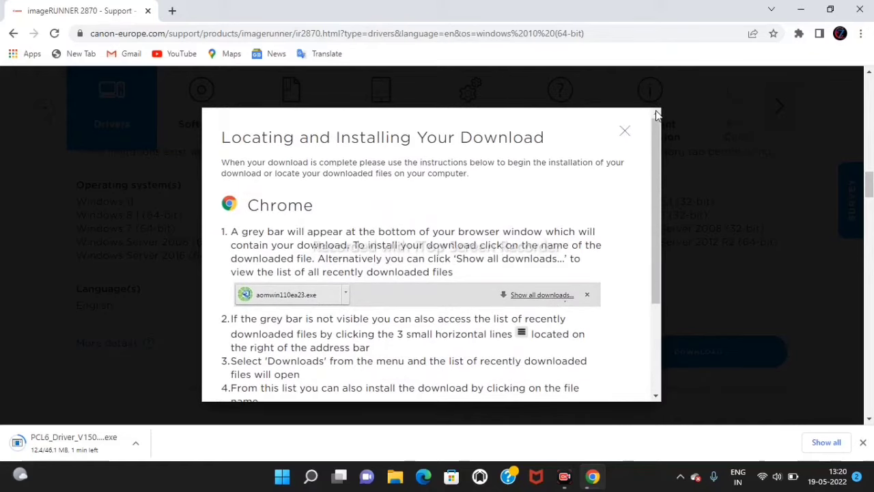
left_click(625, 134)
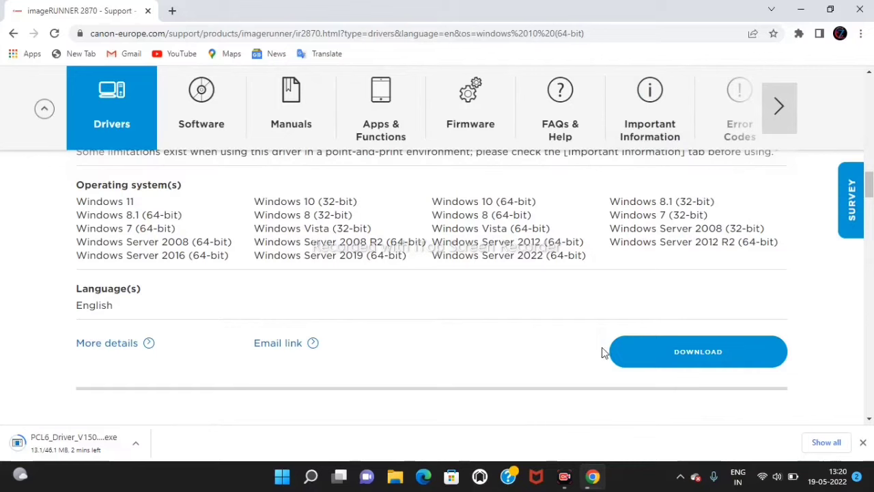
left_click(568, 484)
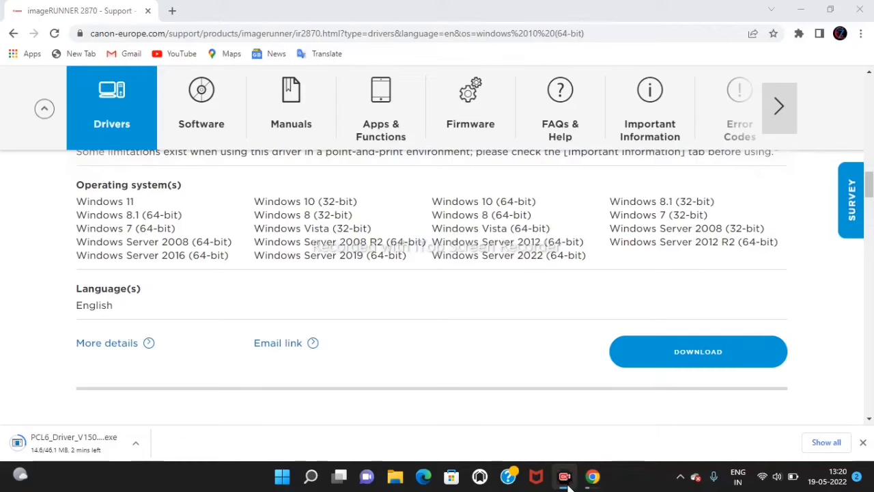
left_click(567, 481)
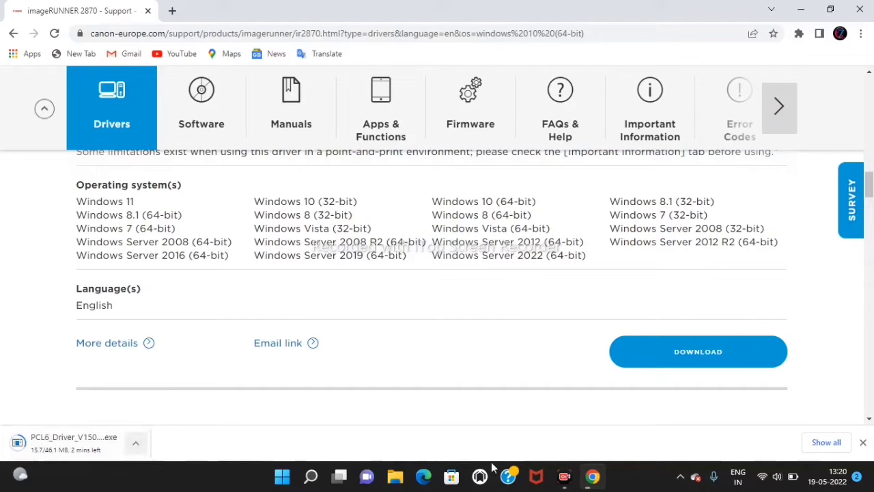
- Show the full list of Chrome downloads to check the PCL6 driver's download progress
left_click(826, 443)
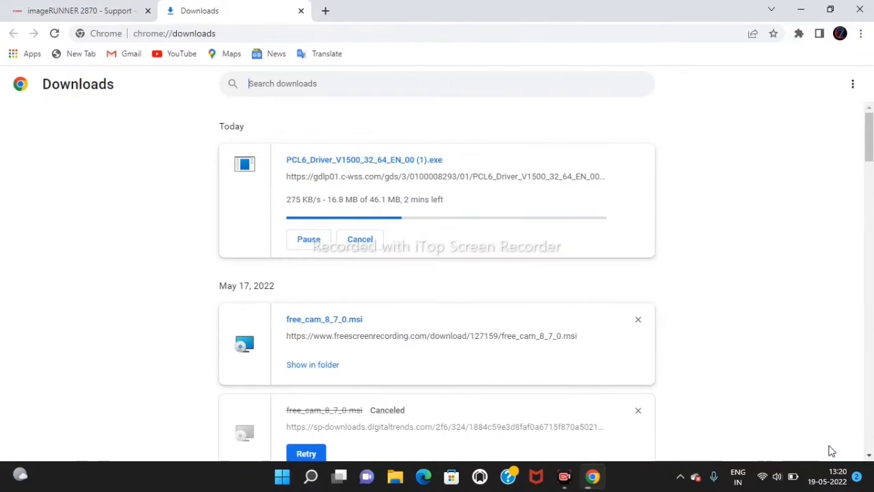